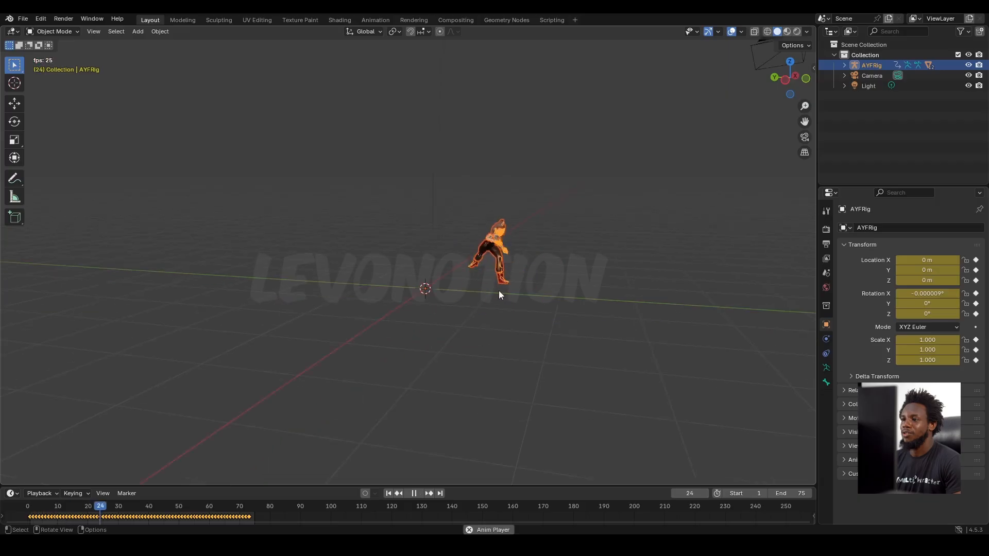
Inspect the AYFRig character's running animation from different angles during playback, and stop the playback
middle_click_drag(499, 290, 529, 289)
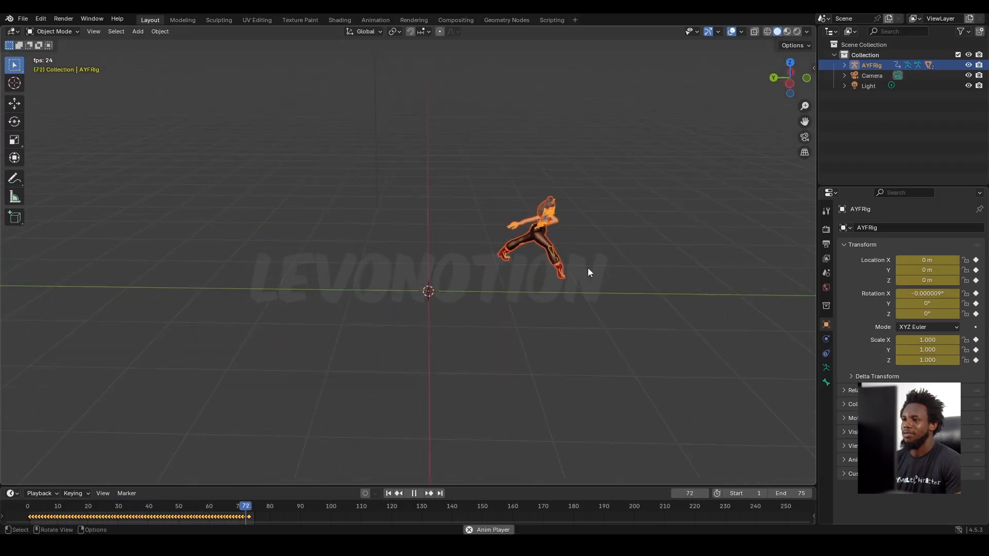
scroll(589, 268, "up", 2)
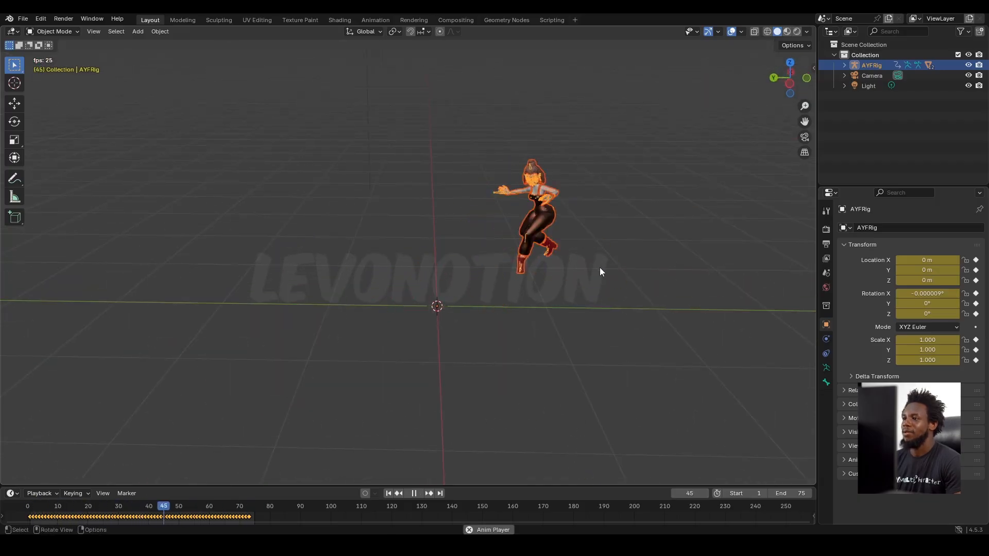
middle_click_drag(619, 262, 489, 260)
key("space")
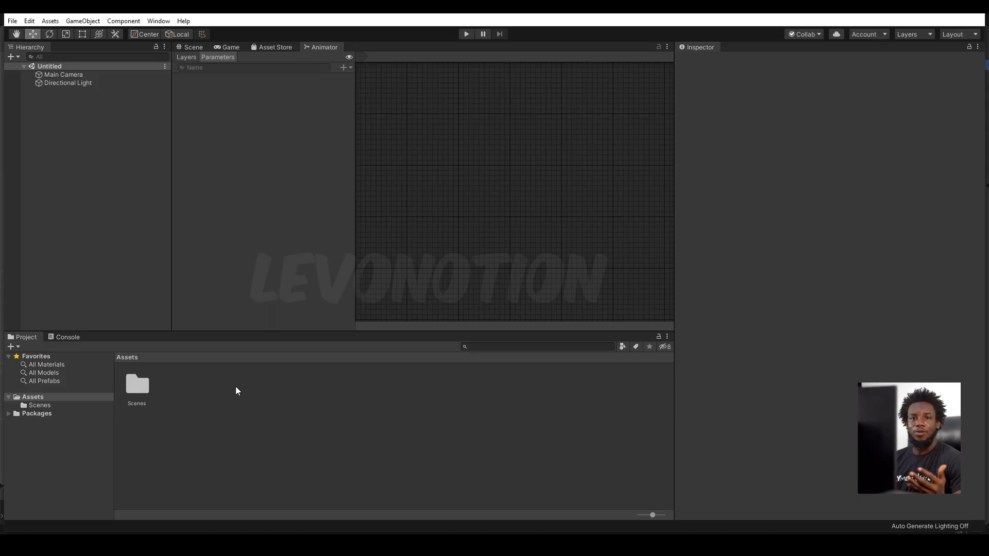
Switch to Unity, import MEG.fbx as a new asset and expand its contents in the Assets folder
left_click(53, 23)
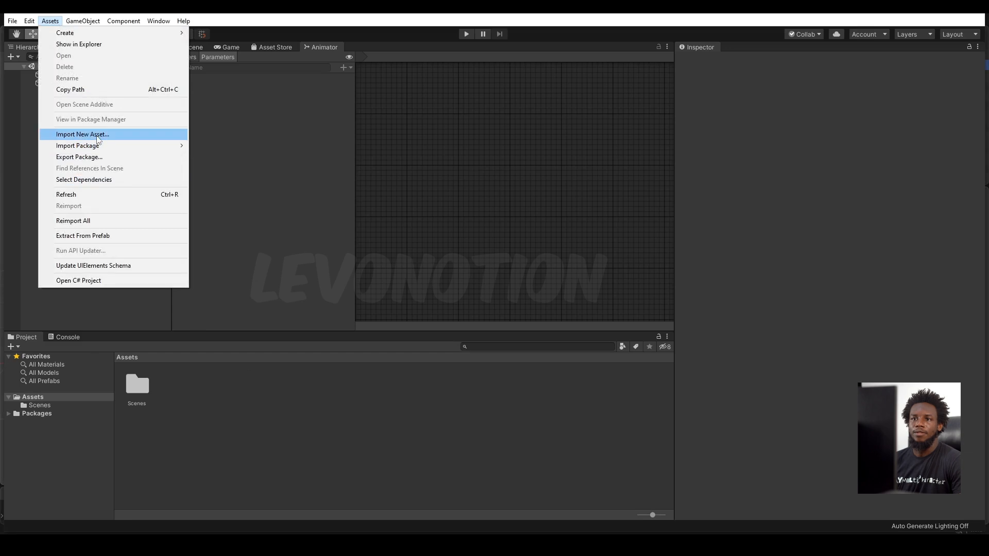
left_click(98, 139)
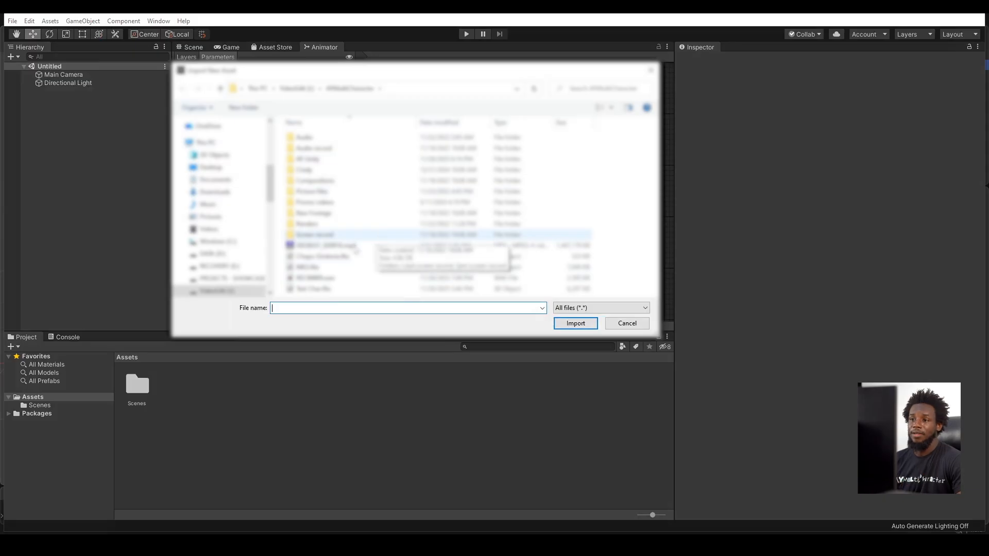
left_click(325, 267)
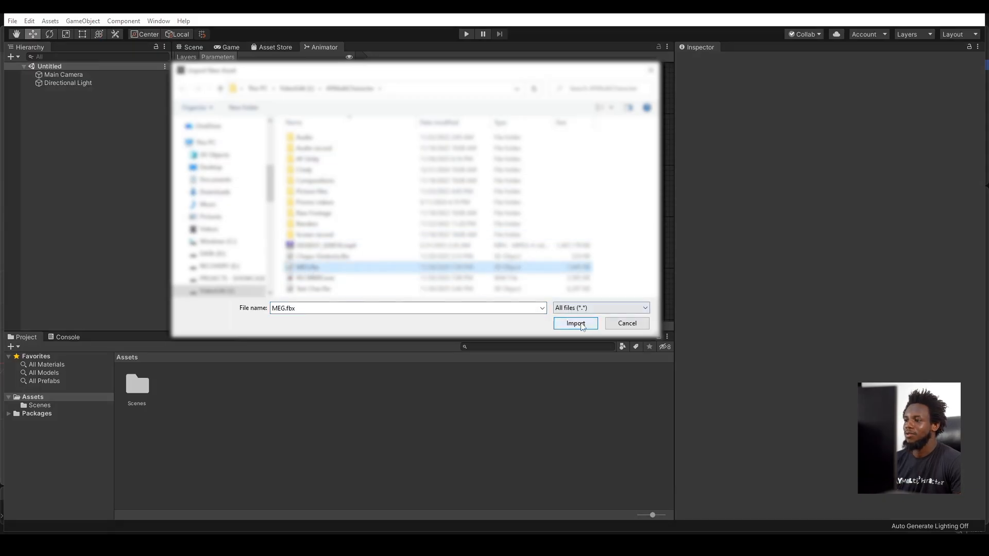
left_click(575, 323)
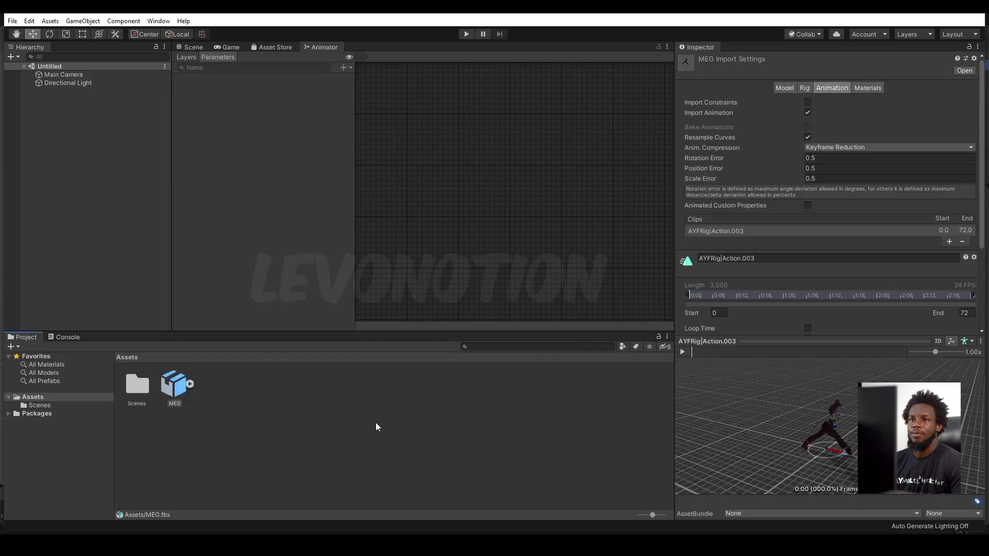
left_click(190, 384)
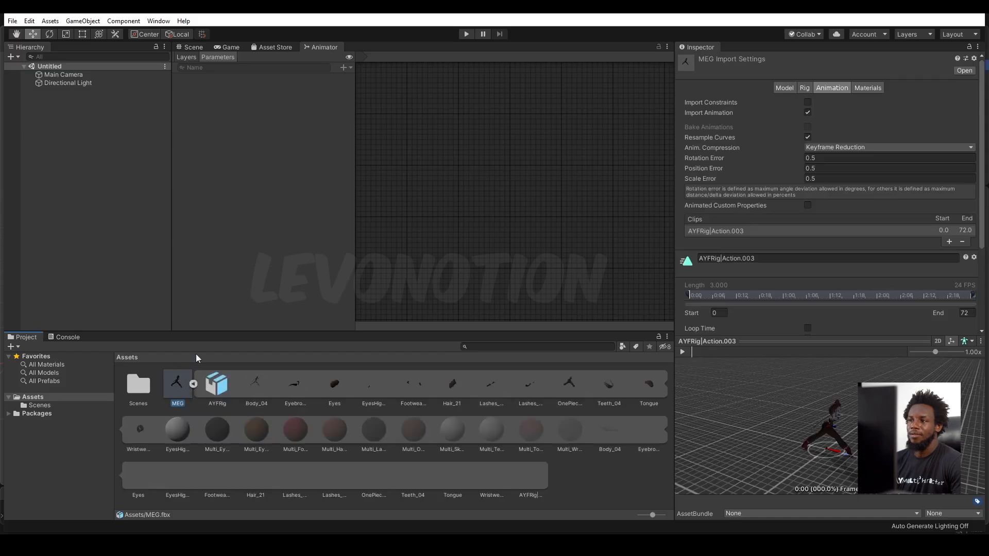
Place the MEG model in the scene at about X -0.65, Y -0.69, Z -0.25 and briefly test-play the scene
left_click(196, 49)
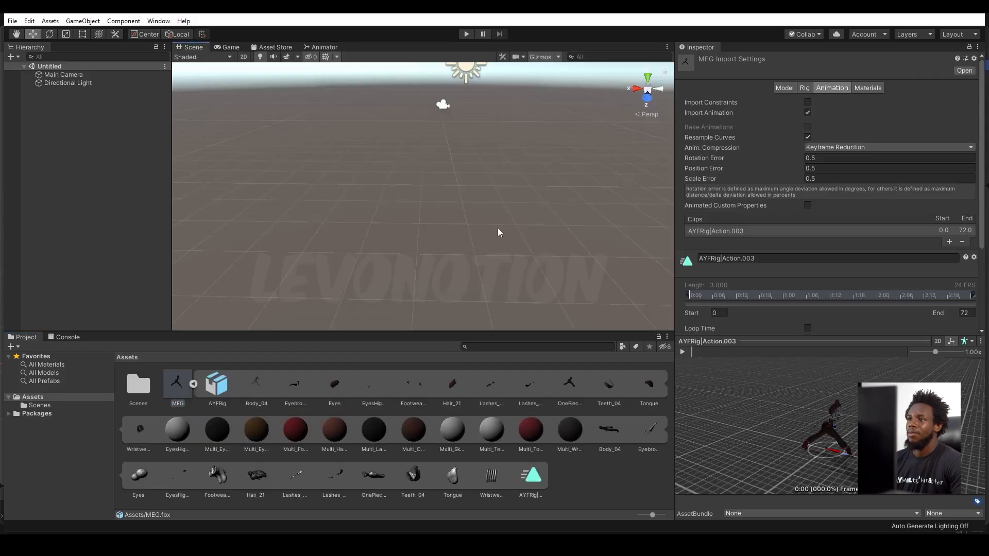
scroll(497, 228, "down", 4)
middle_click_drag(499, 224, 502, 212)
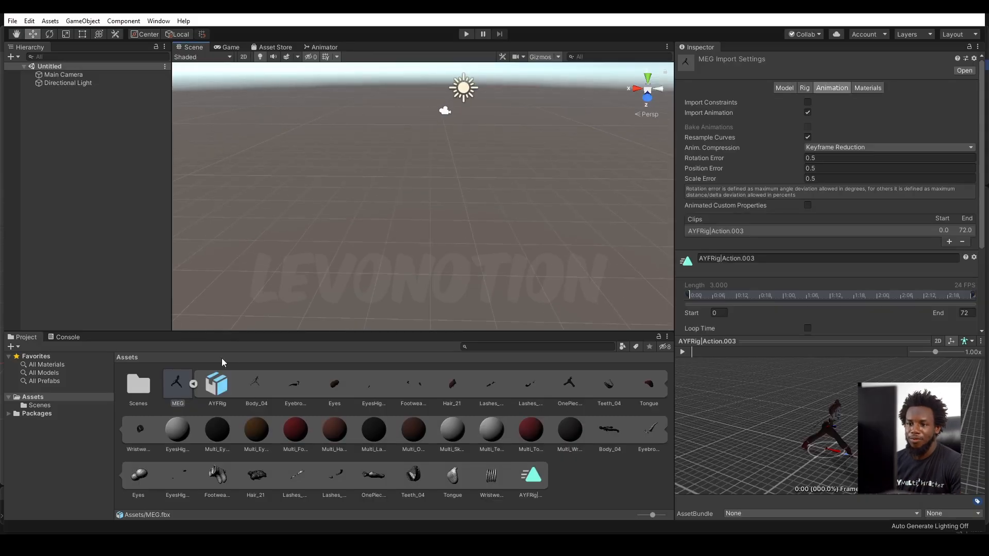
left_click_drag(179, 387, 447, 203)
middle_click_drag(447, 203, 469, 210)
left_click_drag(468, 211, 372, 221, "alt")
scroll(372, 222, "down", 3)
middle_click_drag(371, 221, 423, 218)
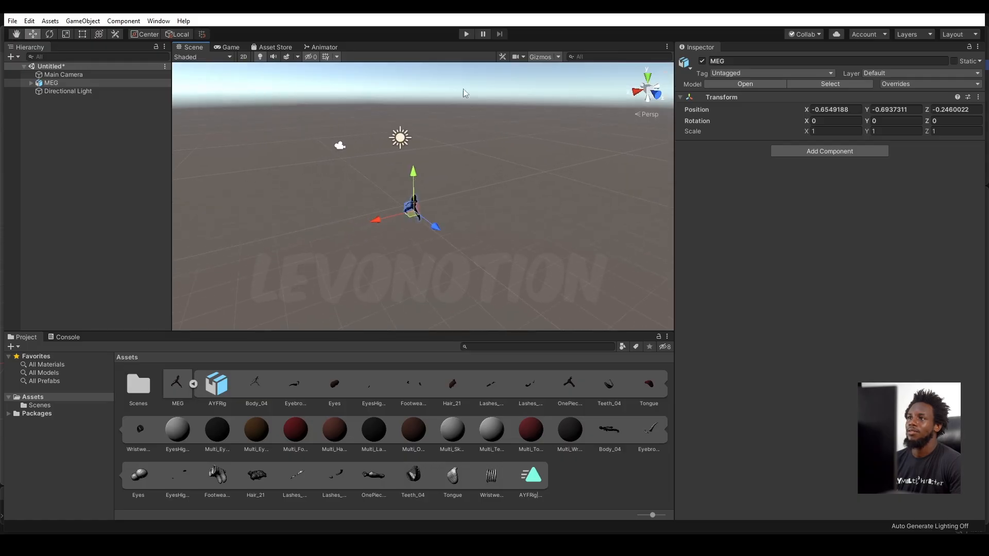
left_click(468, 34)
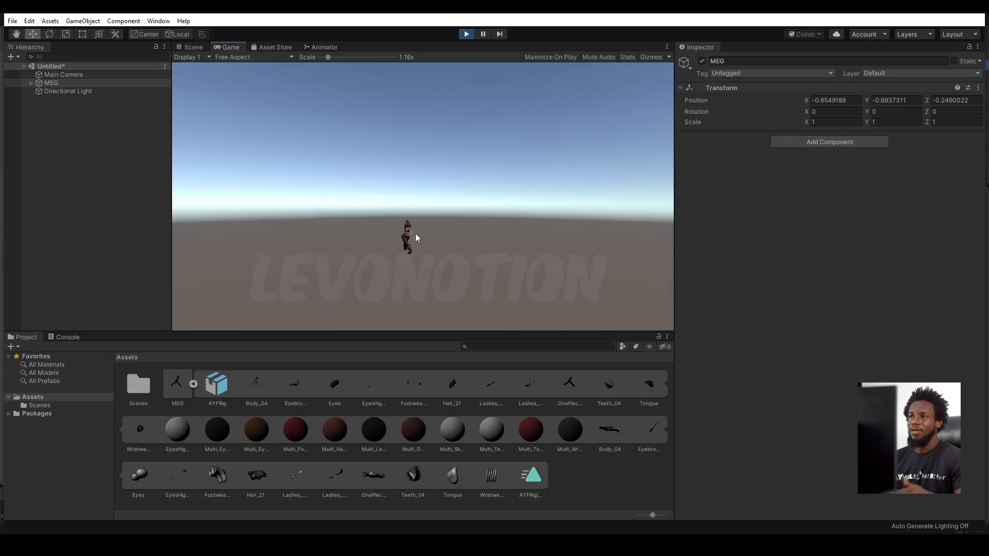
left_click(466, 34)
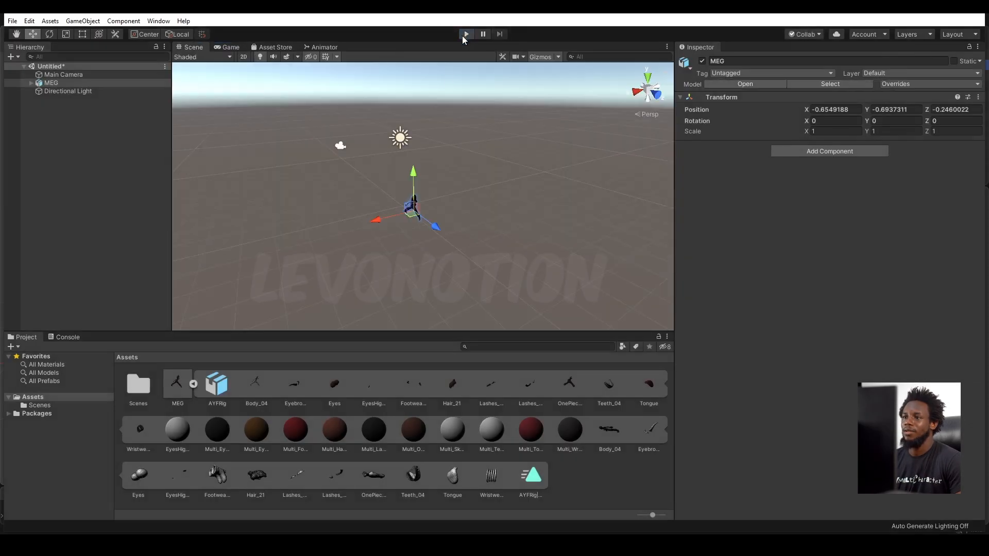
Rotate the Main Camera around its vertical axis to a Y rotation of about -173°
left_click(341, 145)
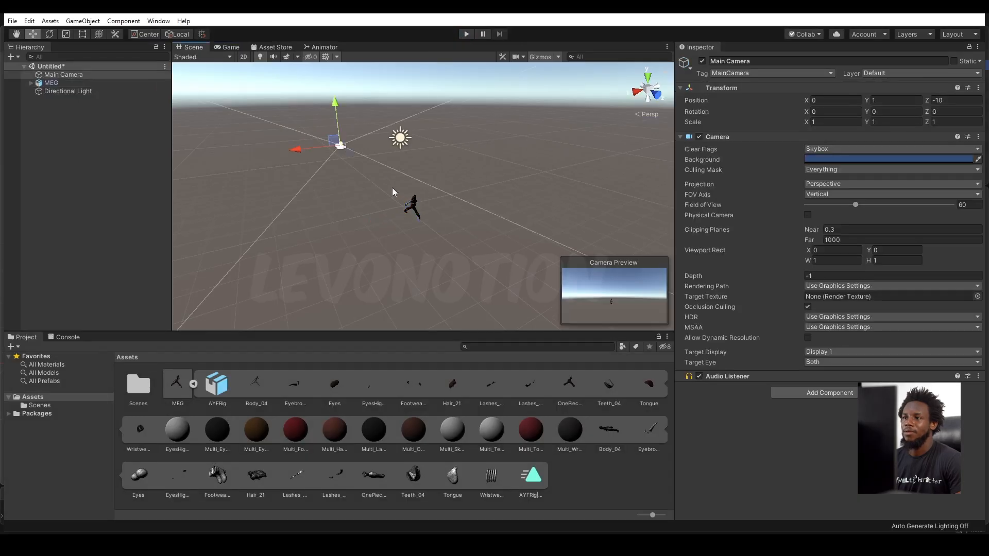
scroll(391, 188, "down", 1)
scroll(392, 187, "down", 3)
middle_click_drag(379, 189, 418, 230)
scroll(419, 230, "down", 2)
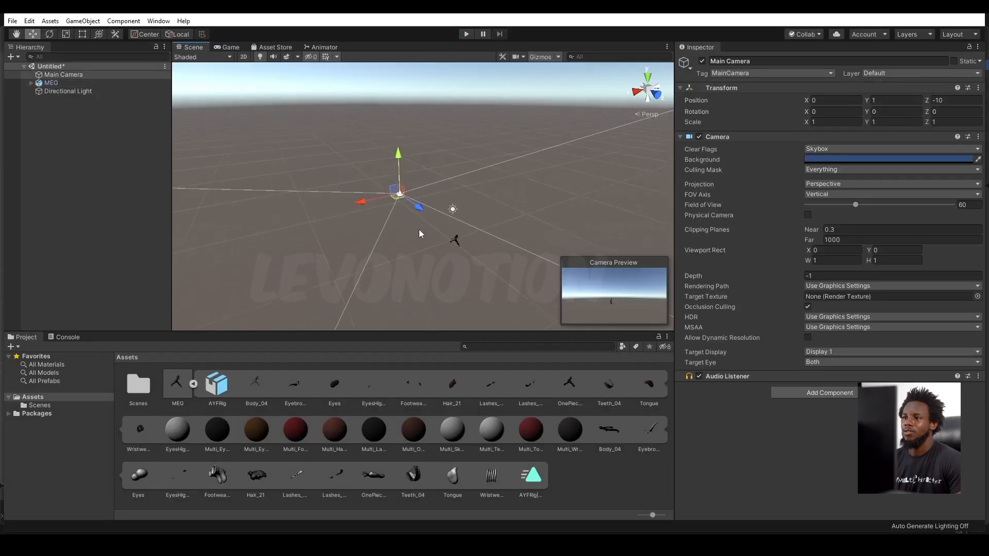
key("r")
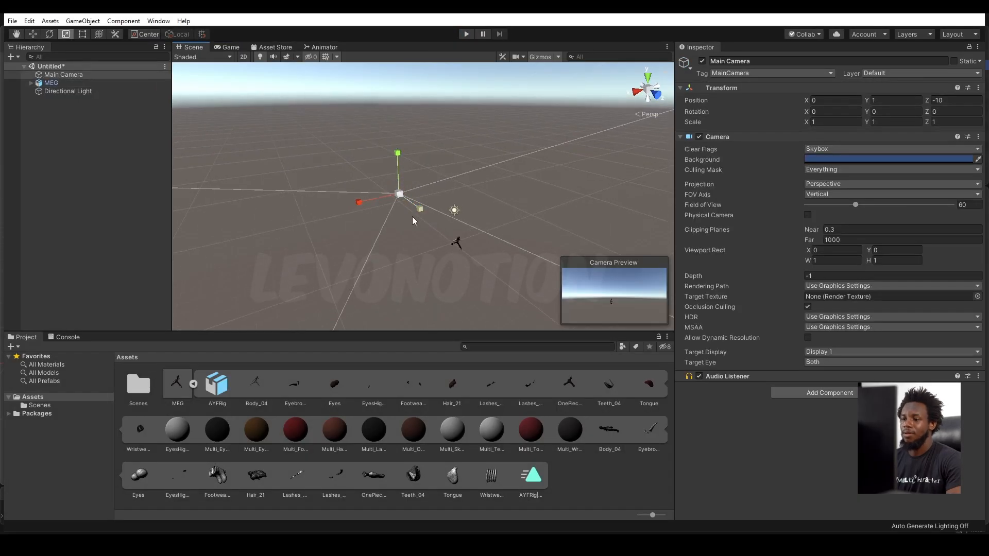
key("t")
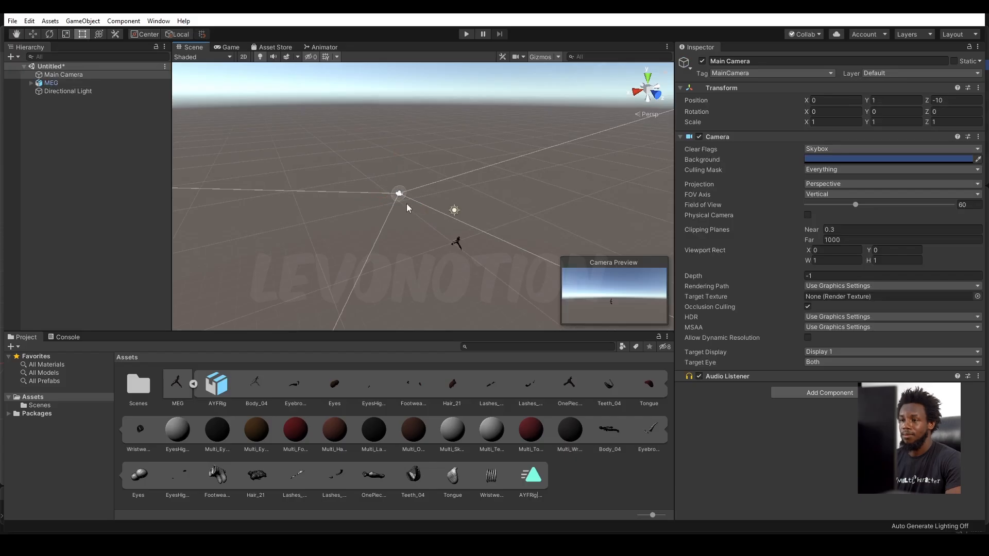
key("e")
left_click_drag(399, 211, 493, 206)
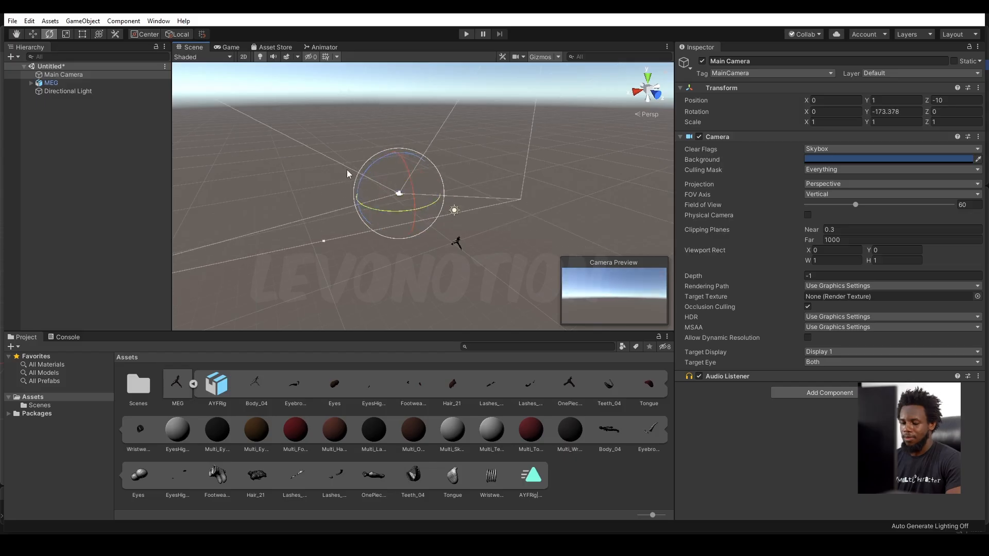
Move the Main Camera along its viewing axis past the character, to about X 1.5, Z 2.92
key("t")
key("r")
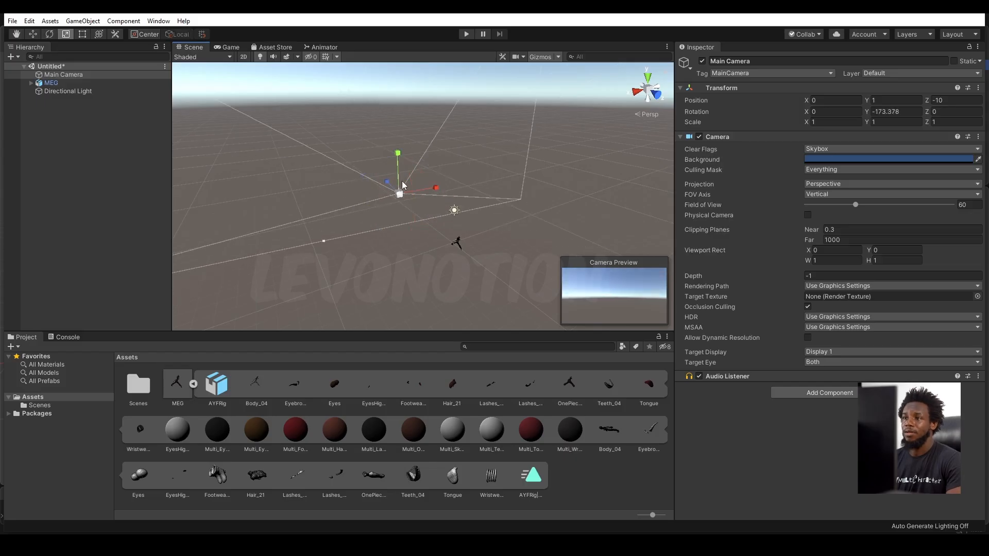
key("t")
key("w")
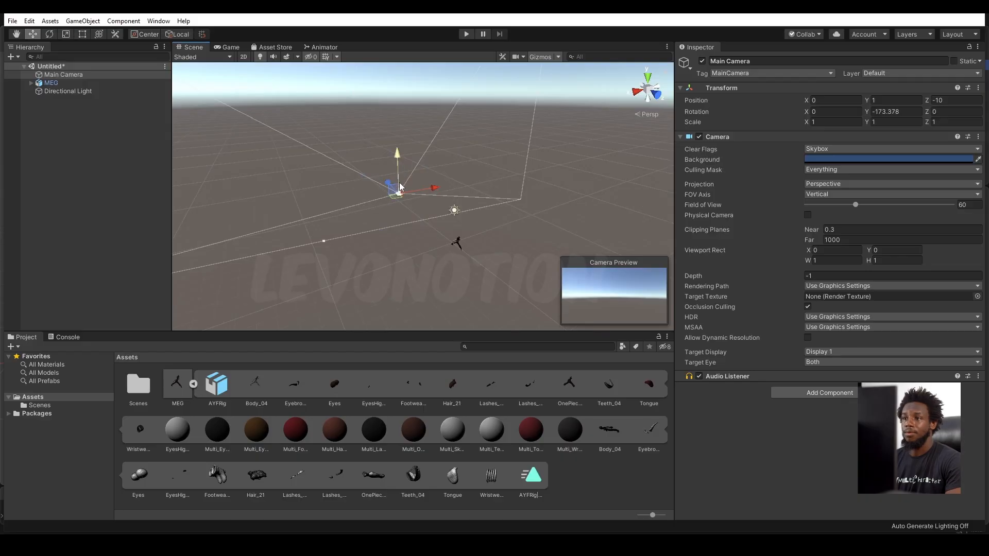
left_click_drag(386, 183, 434, 211)
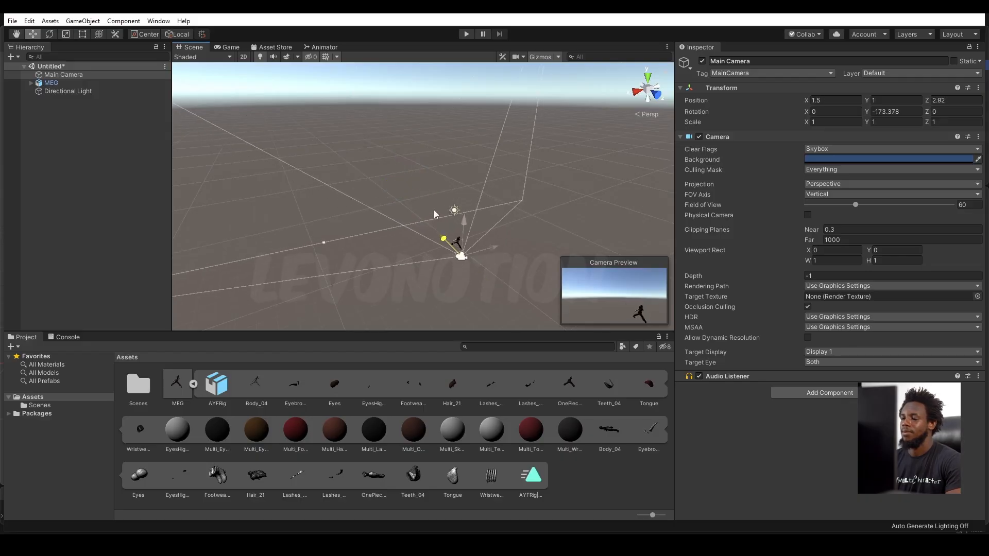
Rotate the Directional Light to about X 24, Y -177, Z -137 and briefly test-play the scene
scroll(434, 210, "up", 4)
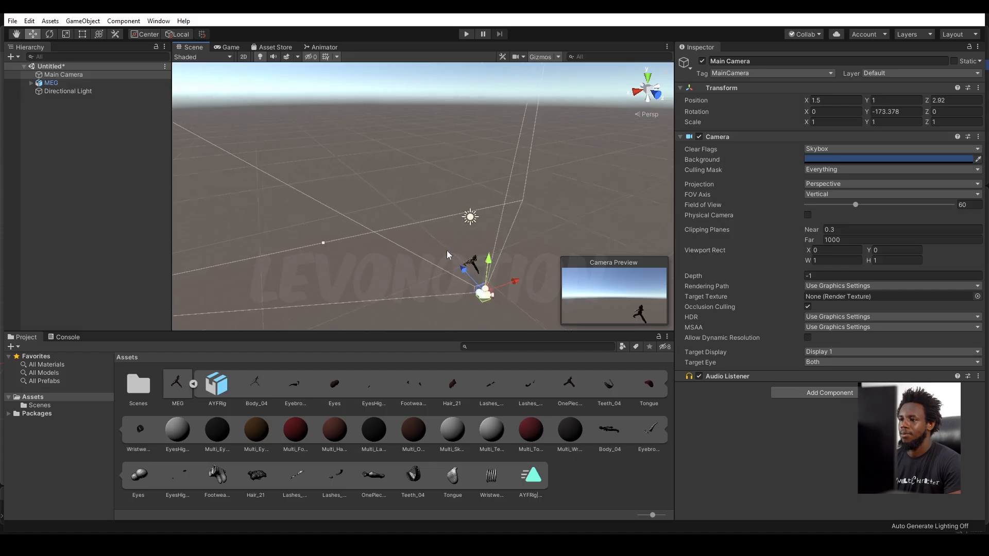
middle_click_drag(436, 214, 472, 236)
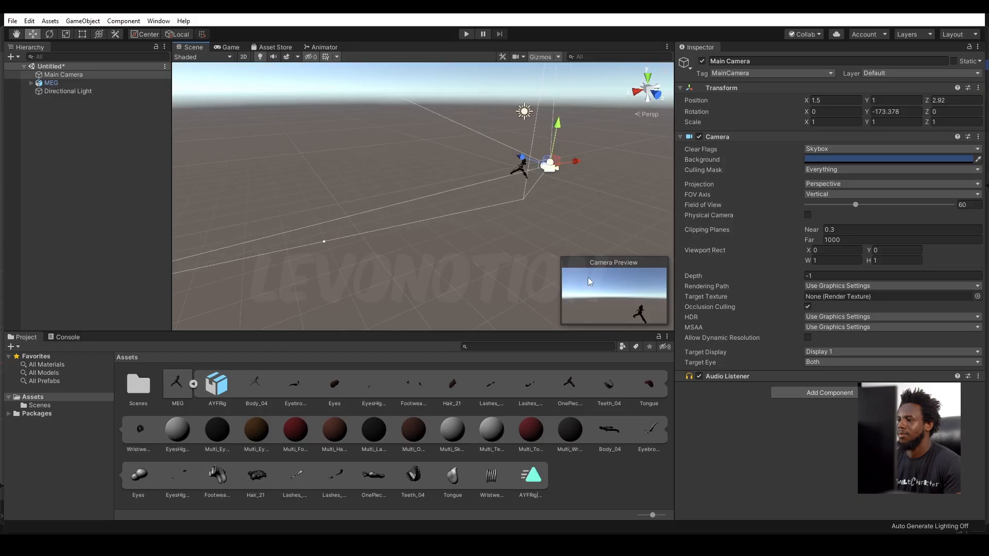
left_click(523, 111)
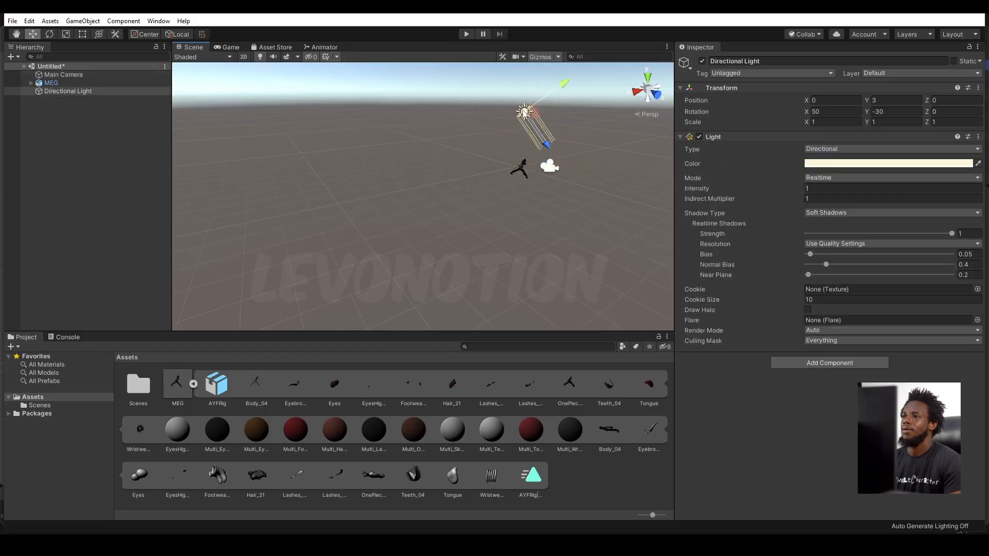
scroll(409, 129, "down", 3)
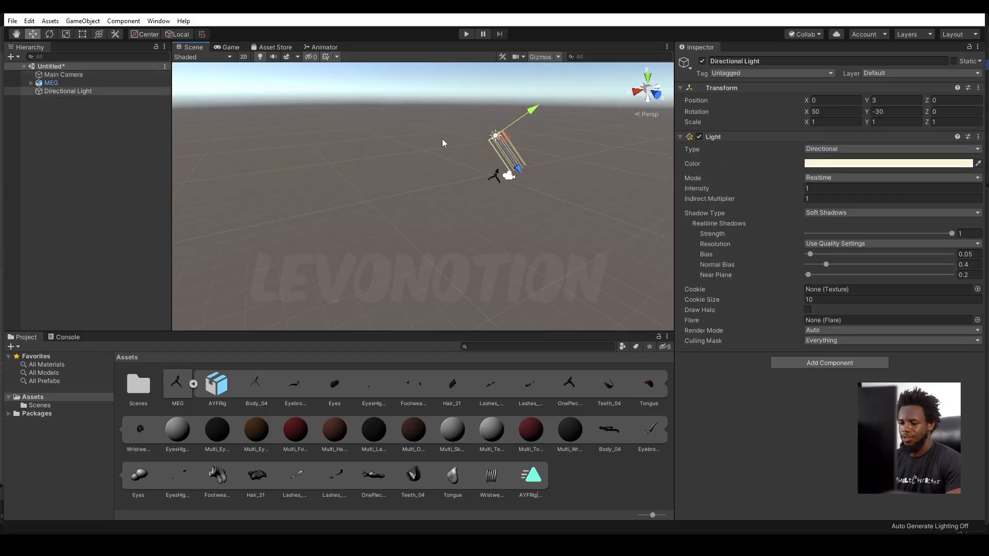
key("e")
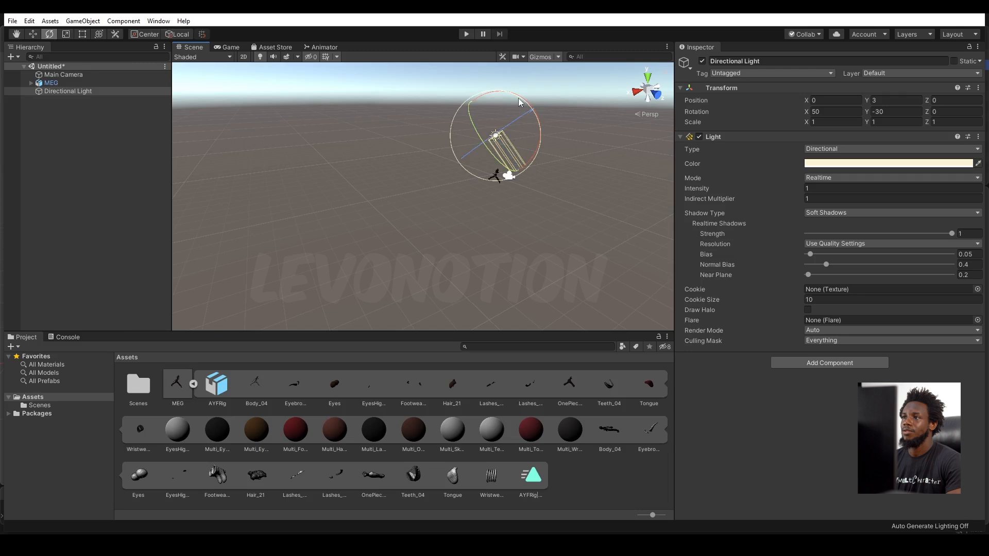
left_click_drag(519, 97, 498, 161)
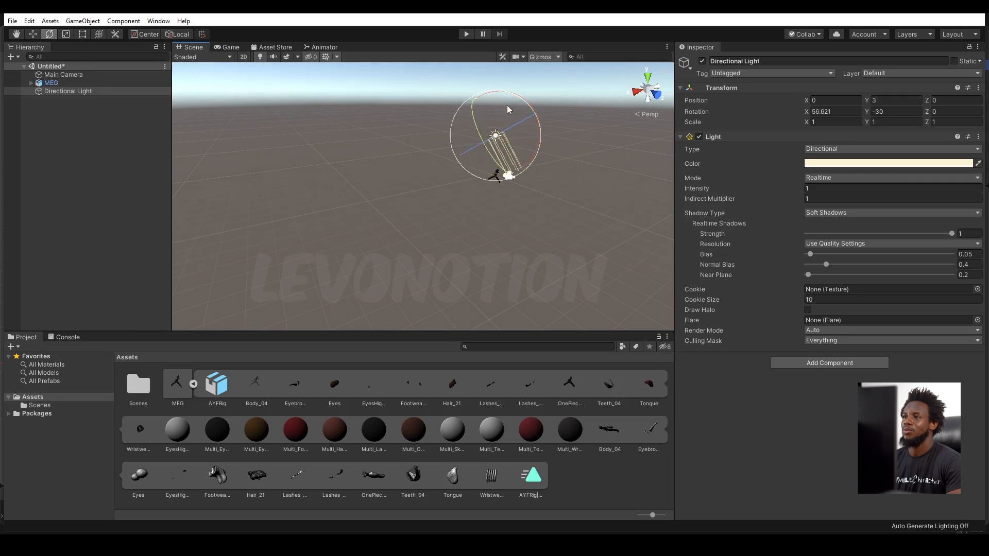
left_click_drag(507, 105, 542, 183)
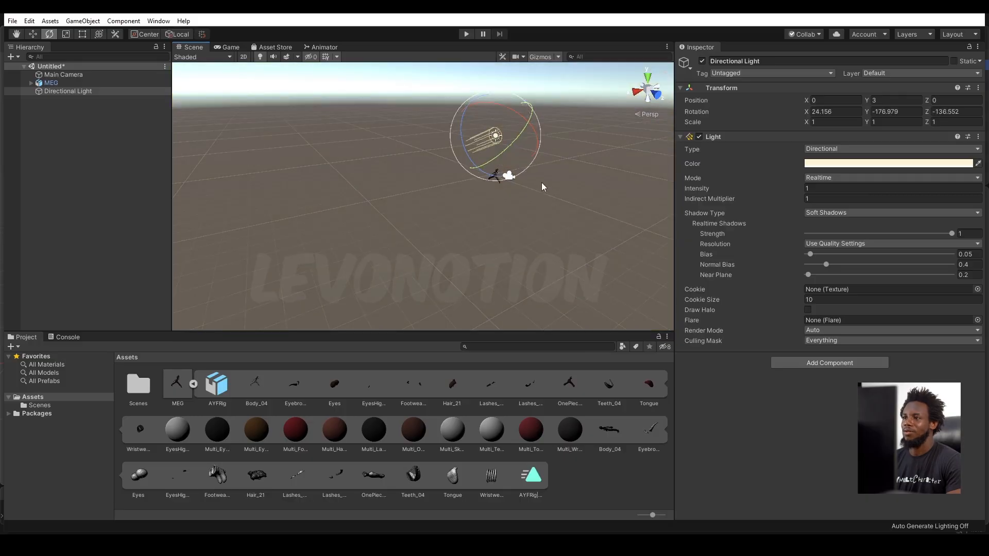
middle_click_drag(542, 184, 527, 205)
scroll(506, 151, "up", 3)
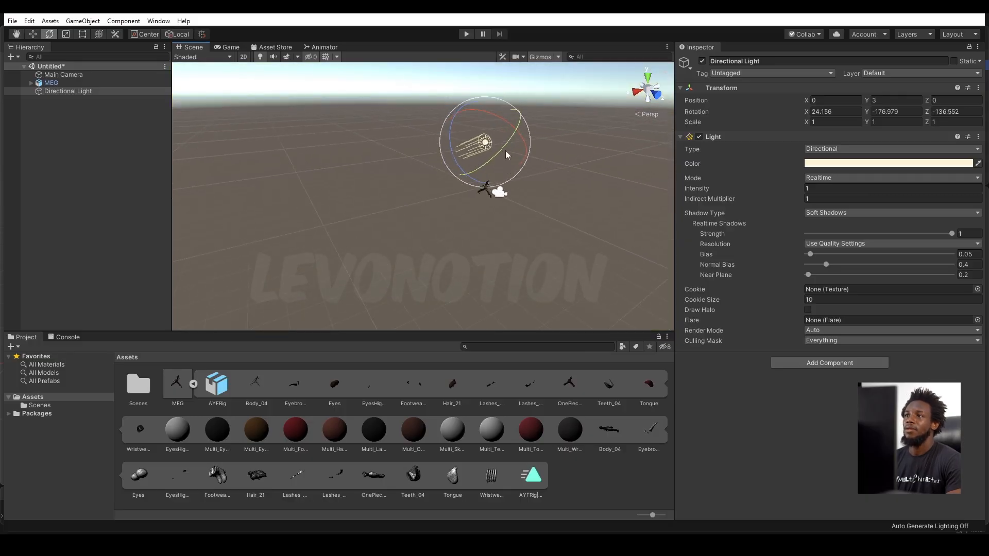
left_click(465, 34)
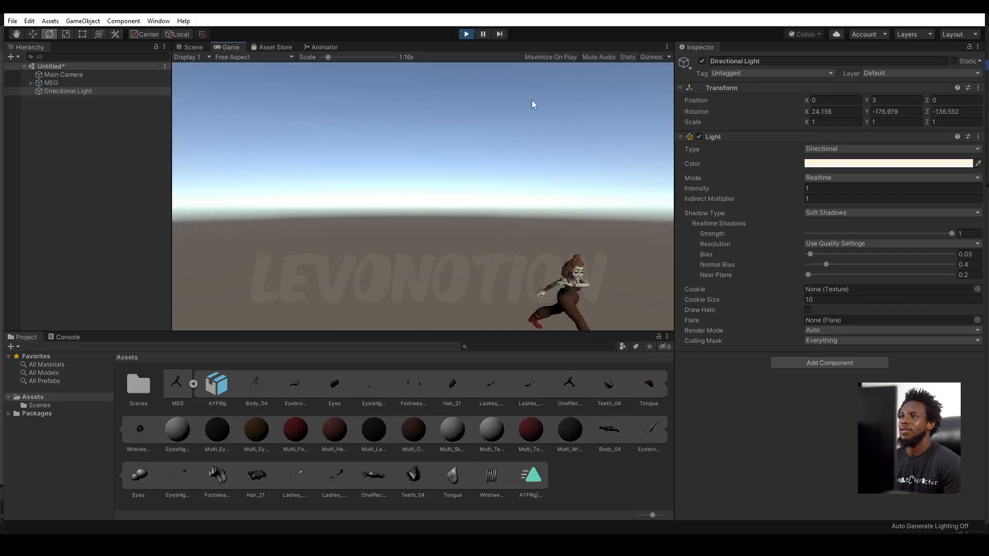
left_click(466, 34)
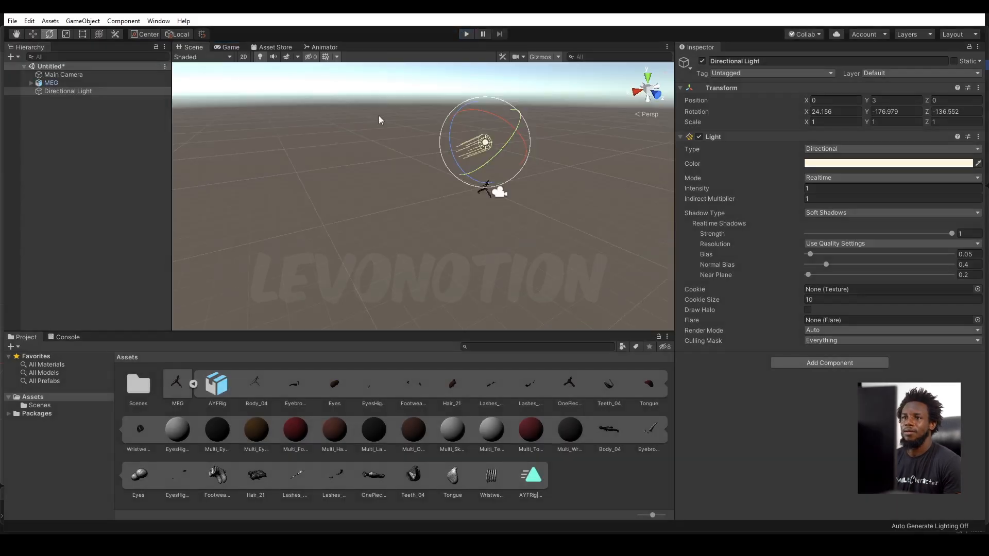
Reposition the Main Camera sideways and farther from the character, to about X -0.3, Z 7.57, and play the scene
key("w")
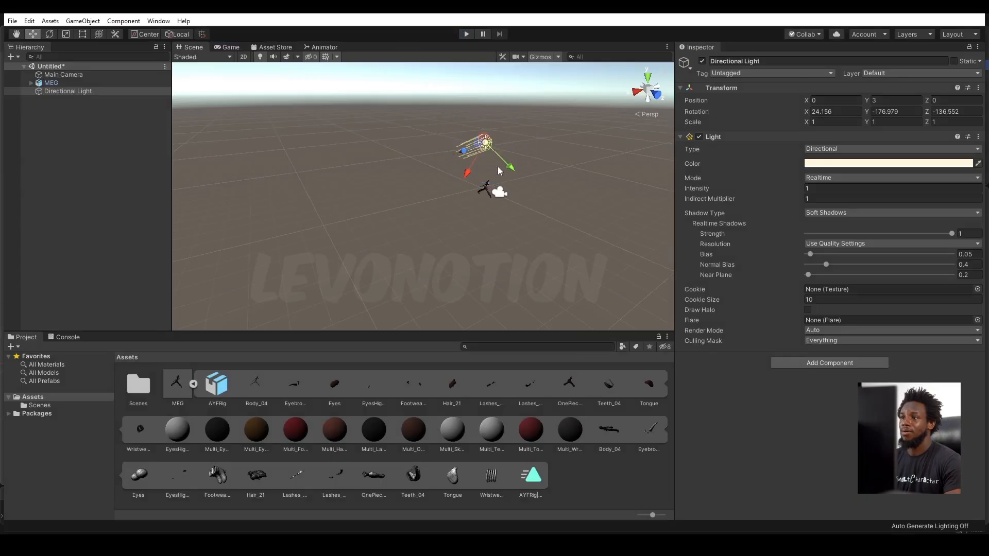
left_click(499, 192)
middle_click_drag(519, 197, 419, 288)
left_click_drag(394, 248, 445, 254)
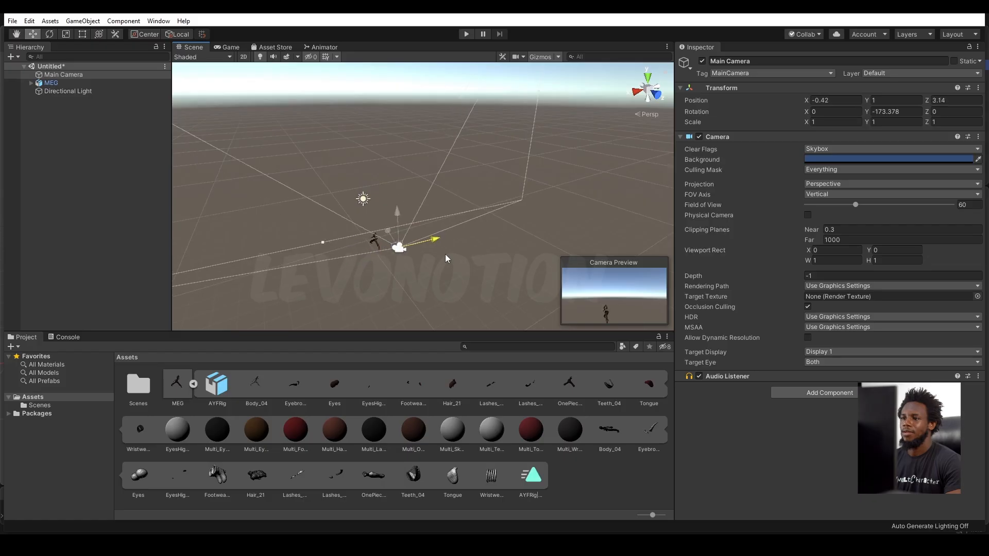
left_click_drag(390, 234, 406, 273)
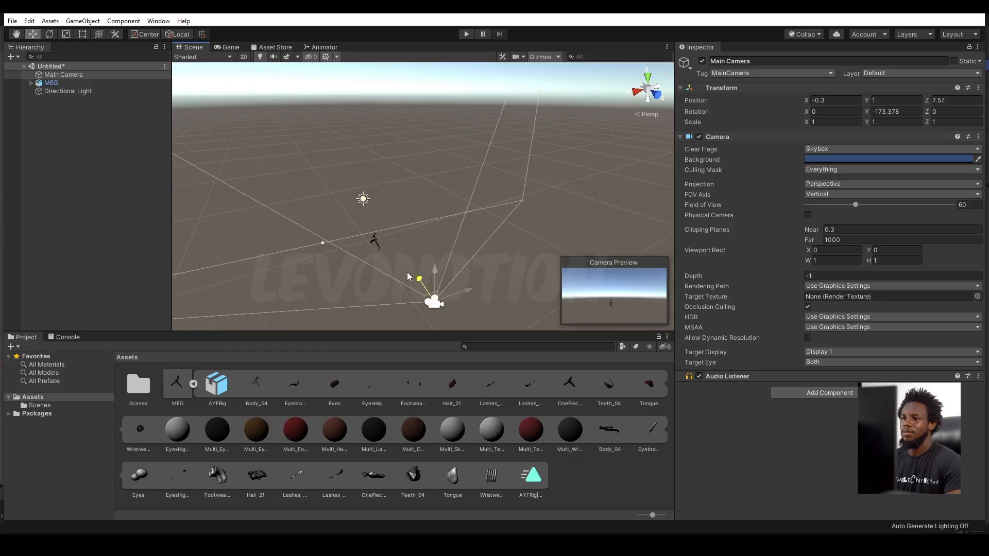
left_click(465, 34)
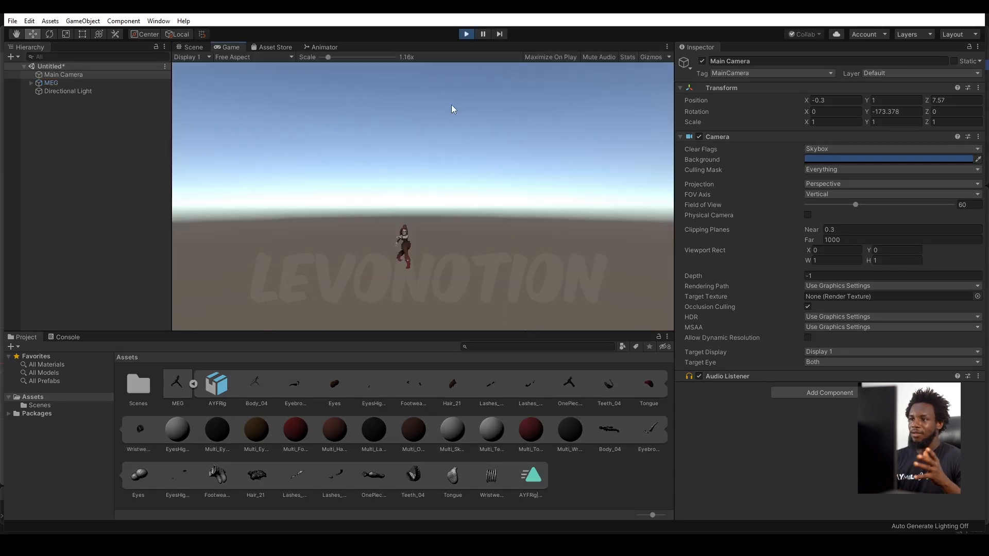
Stop the scene playback and assign the AYFRig|Action.003 animation clip to the MEG object in the scene
left_click(466, 34)
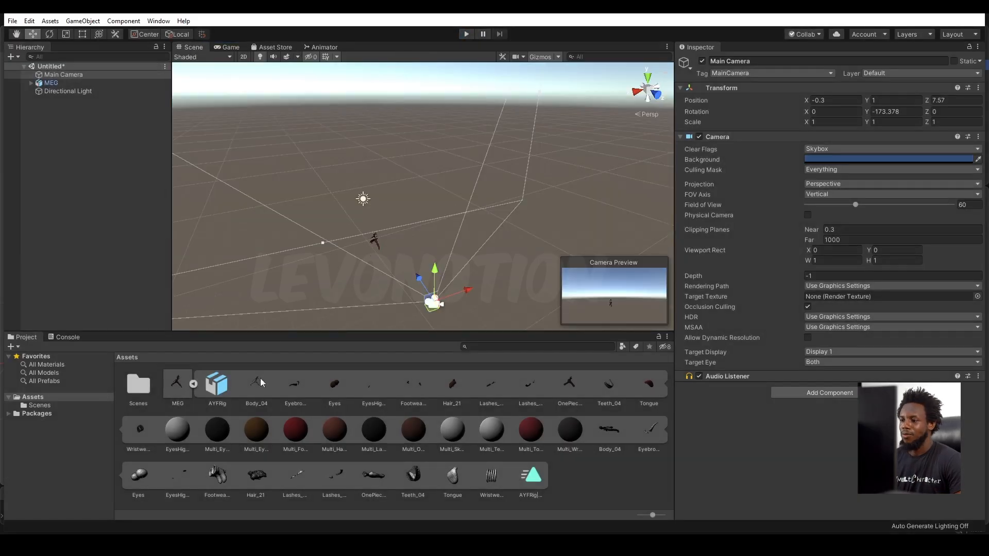
left_click(180, 390)
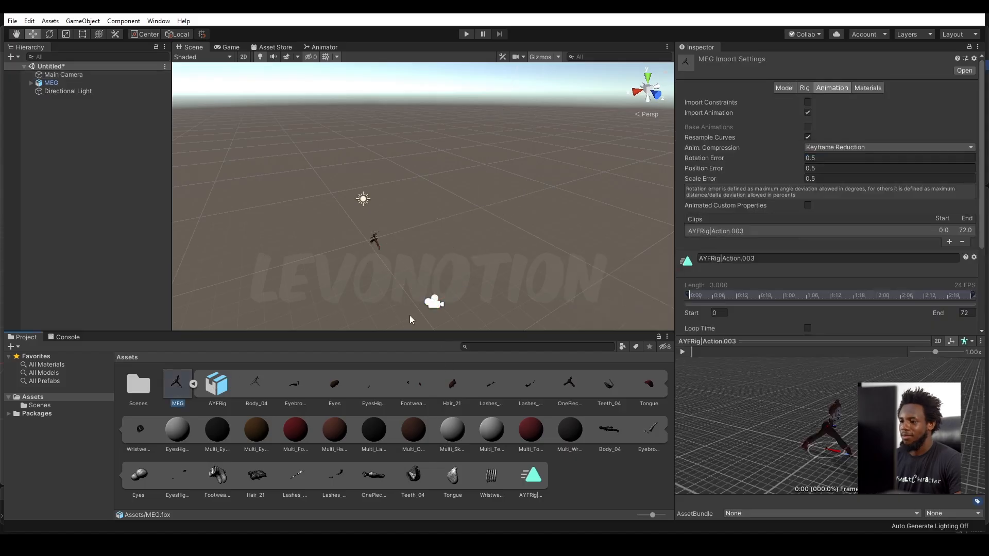
left_click(533, 476)
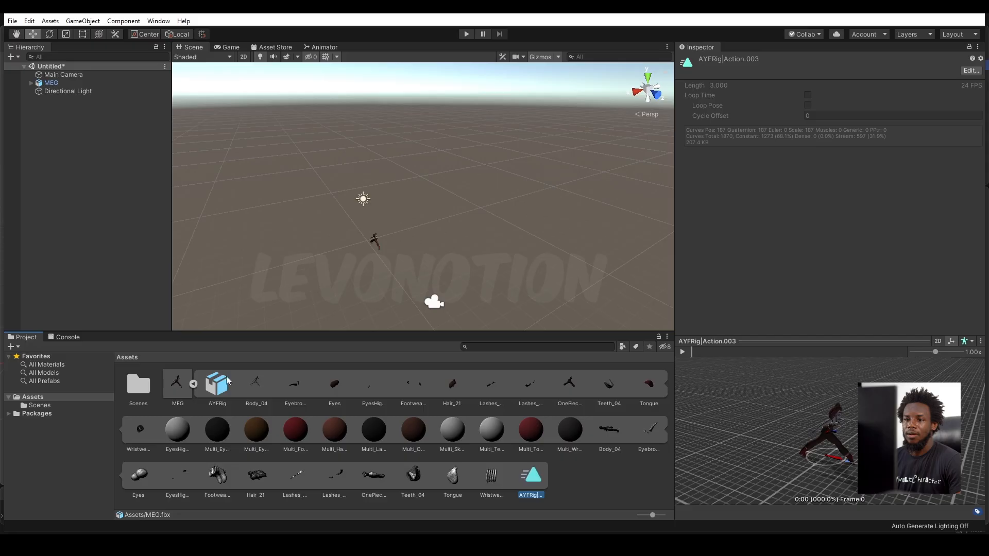
left_click(178, 386)
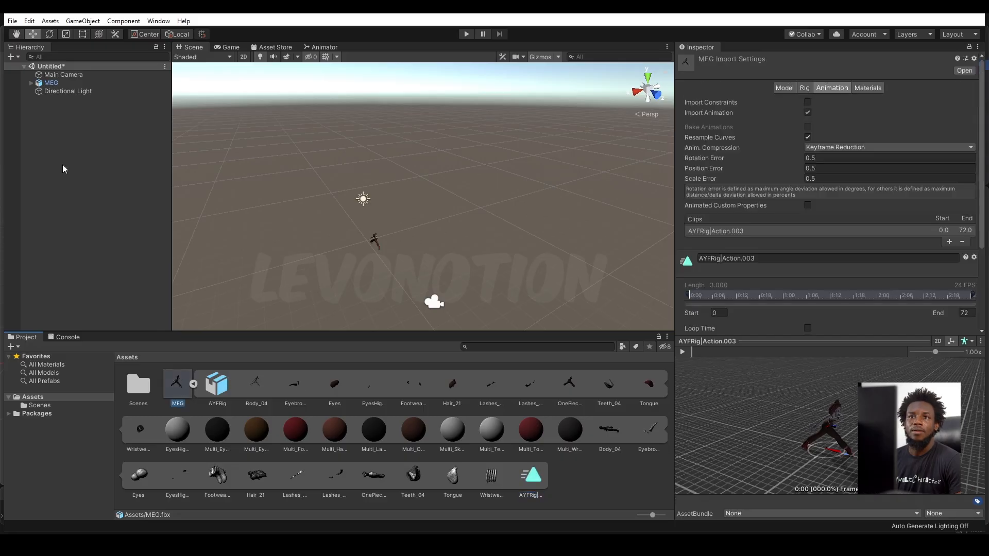
left_click(50, 66)
left_click(67, 84)
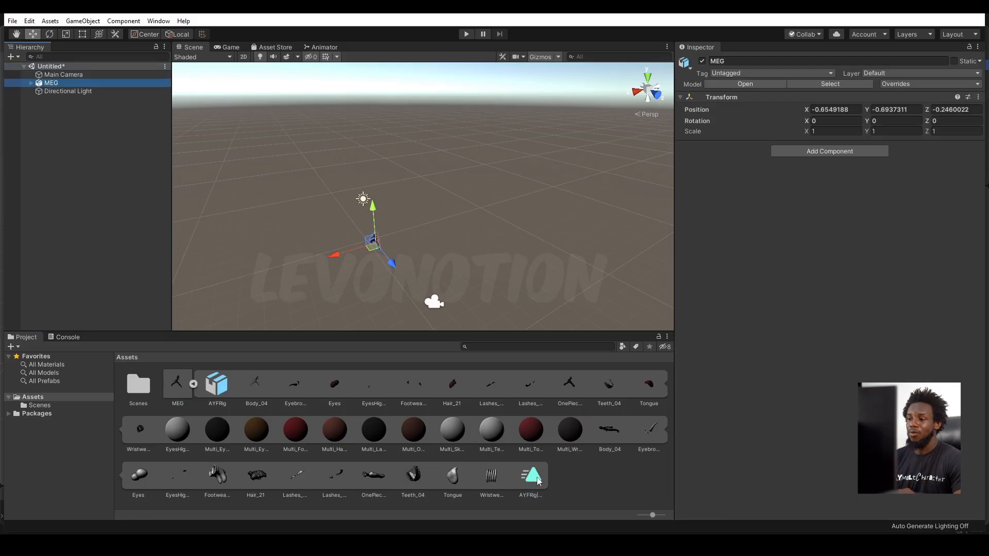
left_click_drag(537, 482, 784, 324)
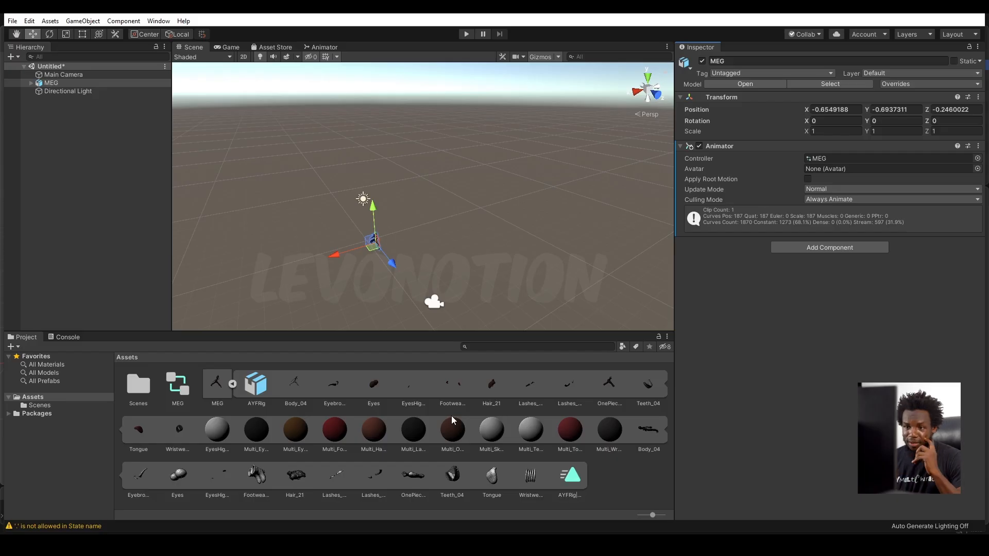
Turn on Loop Time for the AYFRig|Action.003 clip in the MEG model's import settings
left_click(178, 387)
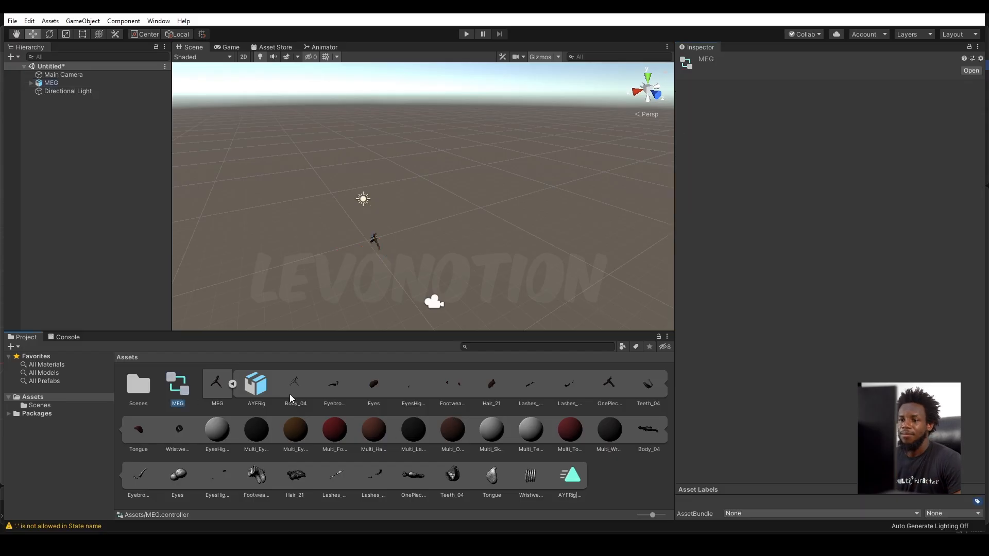
left_click(221, 383)
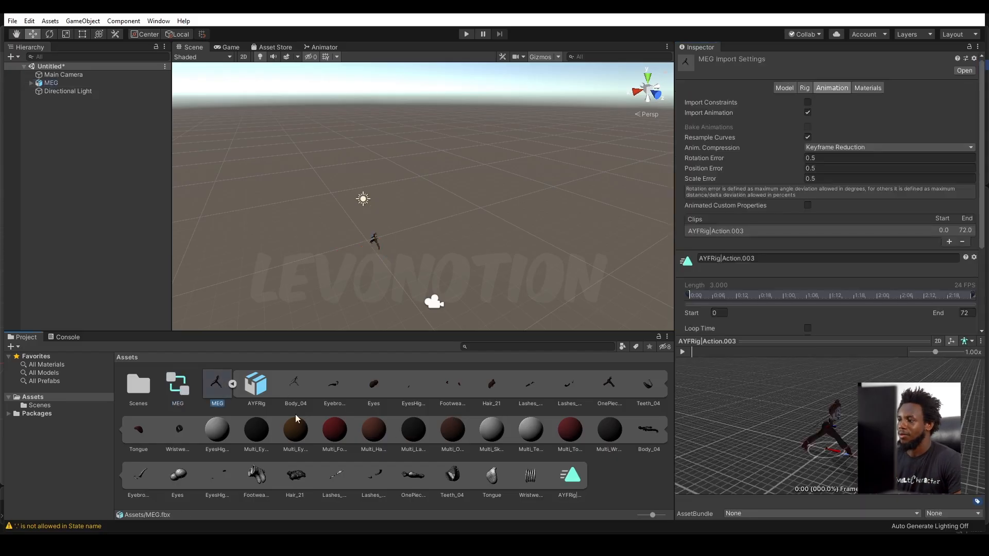
left_click(808, 328)
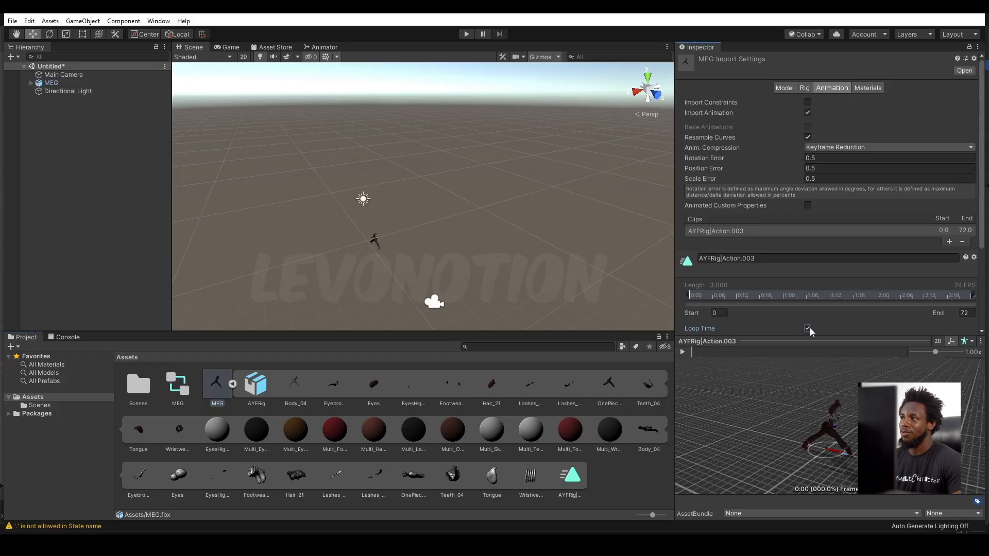
Apply the pending import settings for MEG.fbx, test-play the scene and stop it
left_click(466, 34)
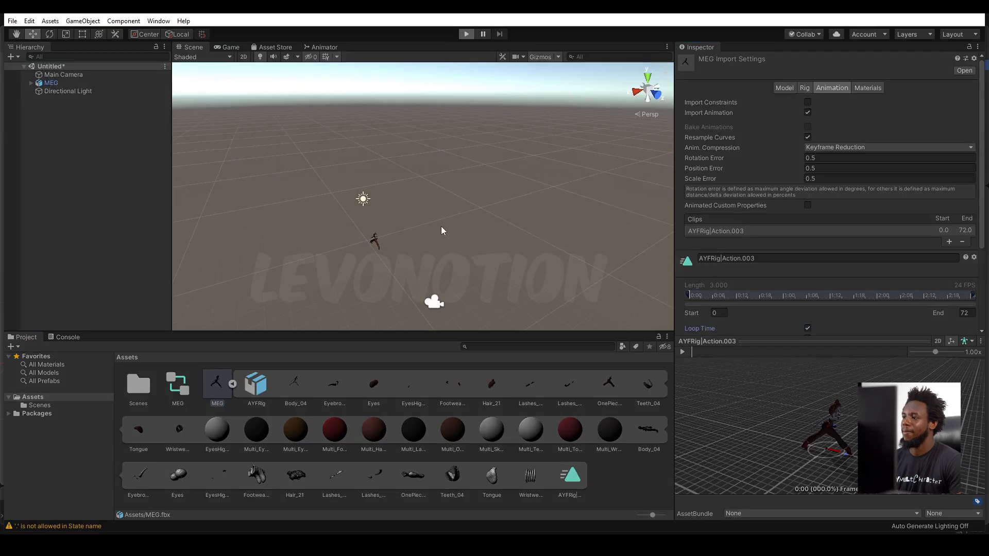
left_click(442, 227)
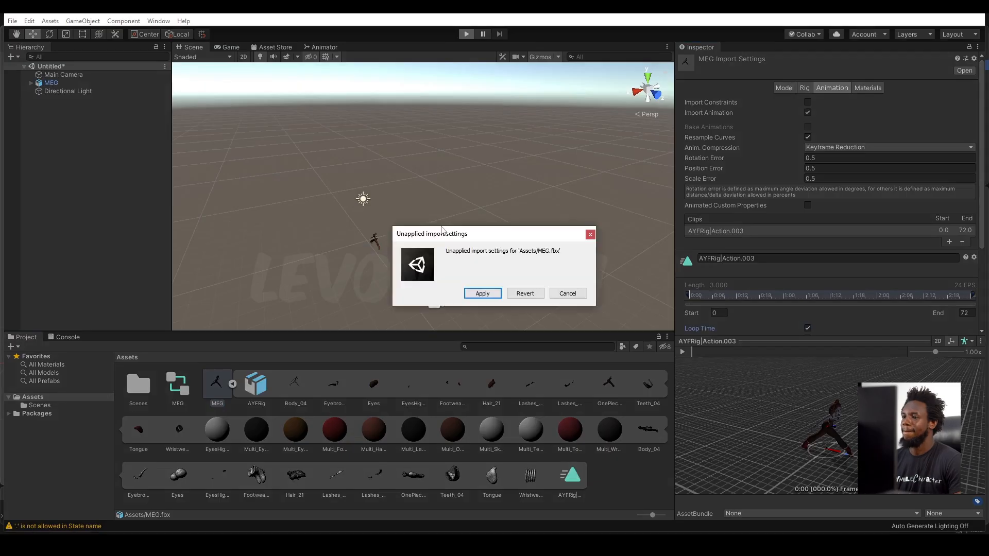
left_click(483, 293)
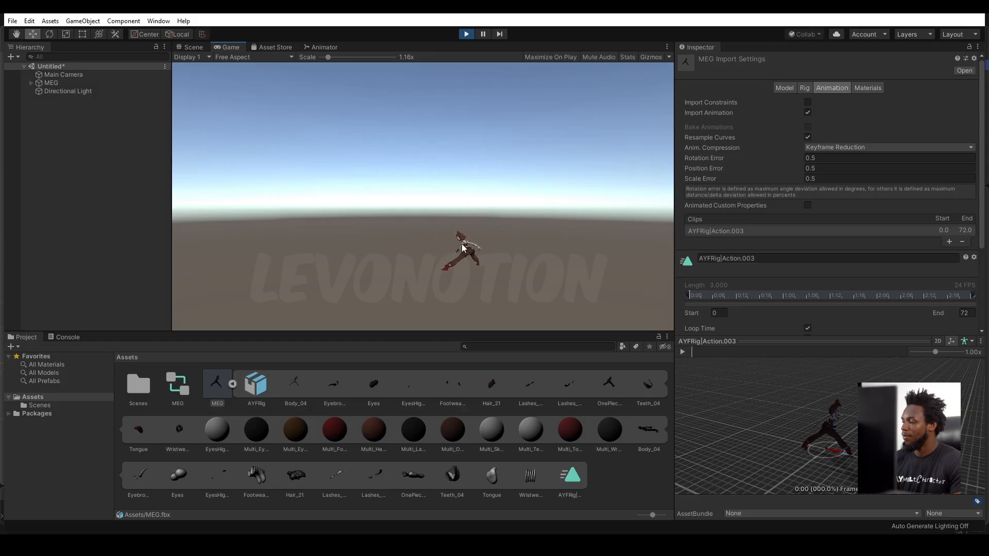
left_click(462, 34)
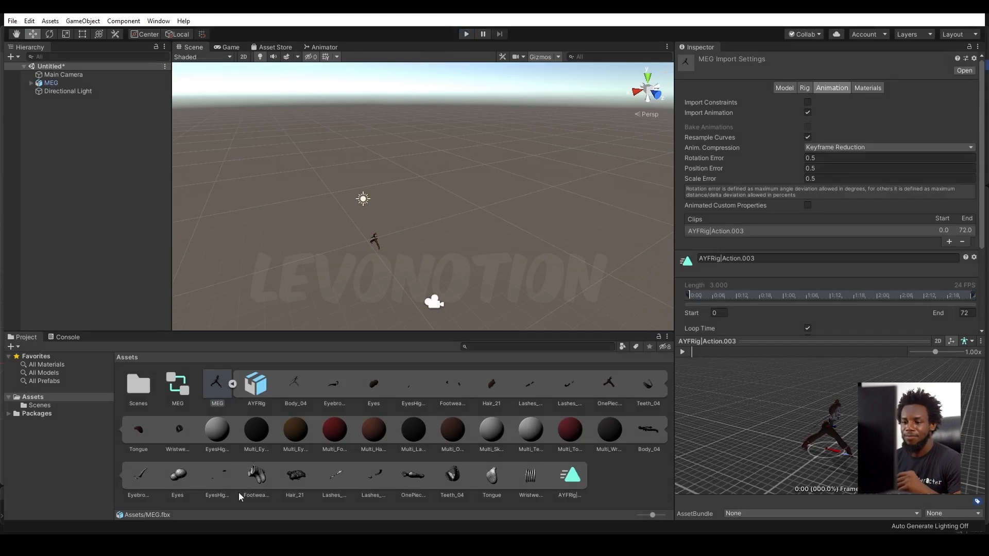
Switch to File Explorer, open the character's textures folder and import all its AYFemale basecolor PNG files into the project's Assets folder
key("alt+Tab")
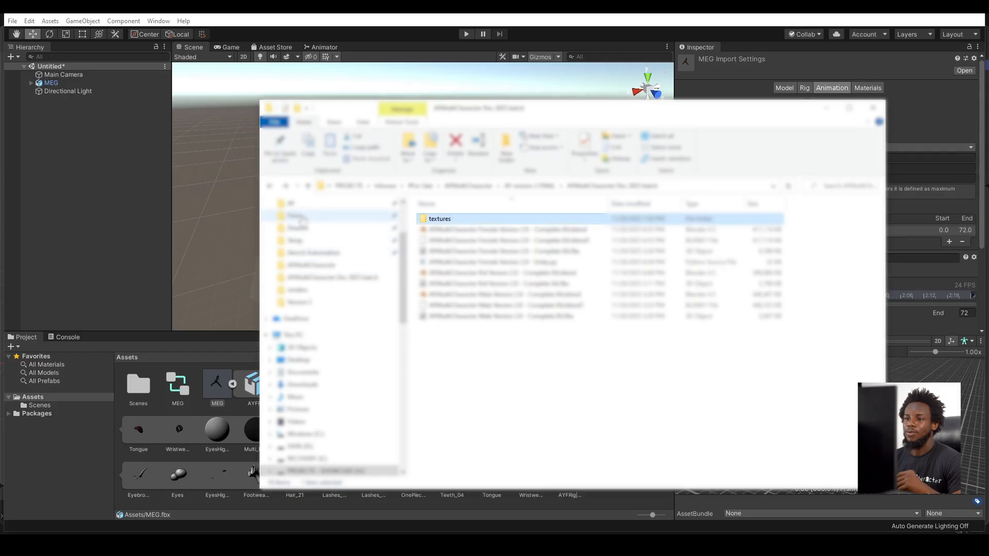
scroll(311, 229, "up", 3)
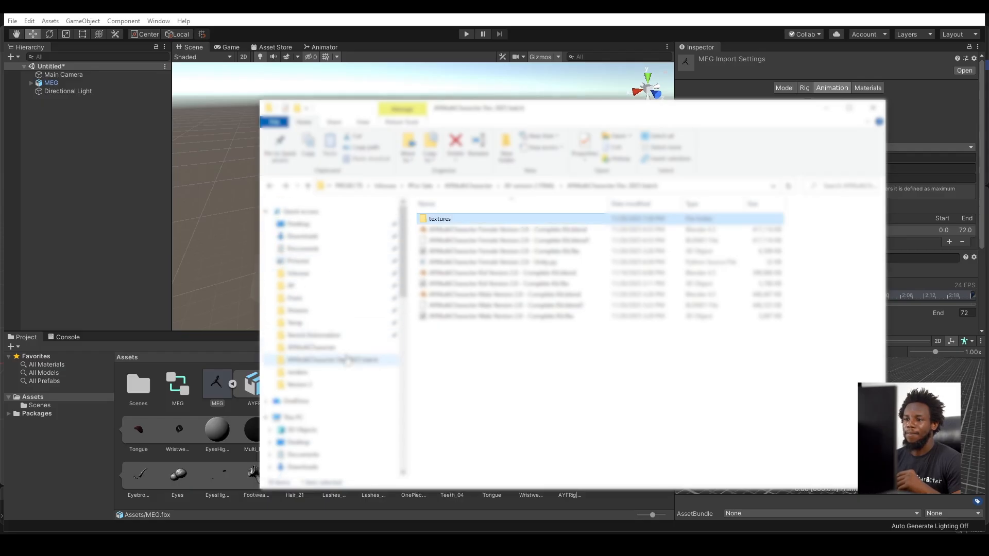
left_click(346, 360)
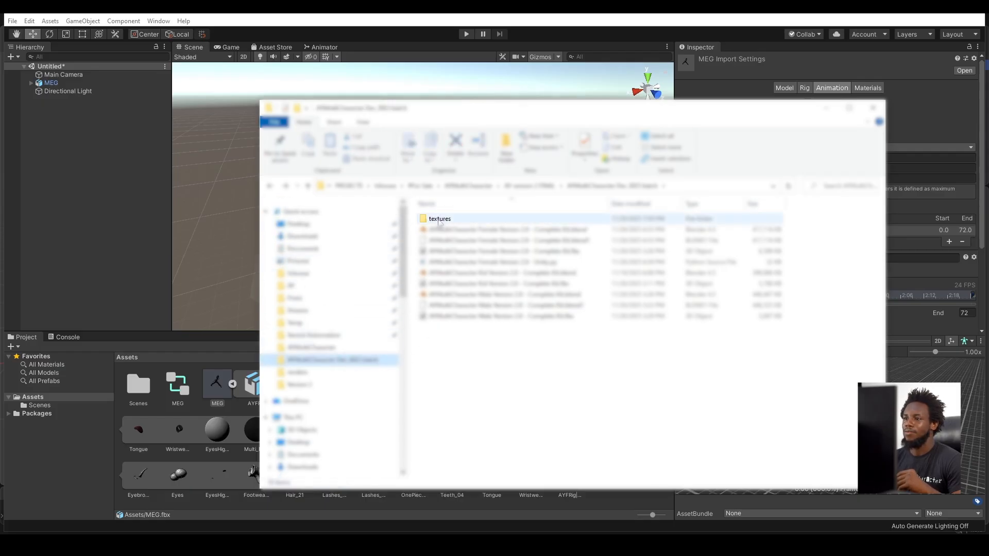
double_click(450, 219)
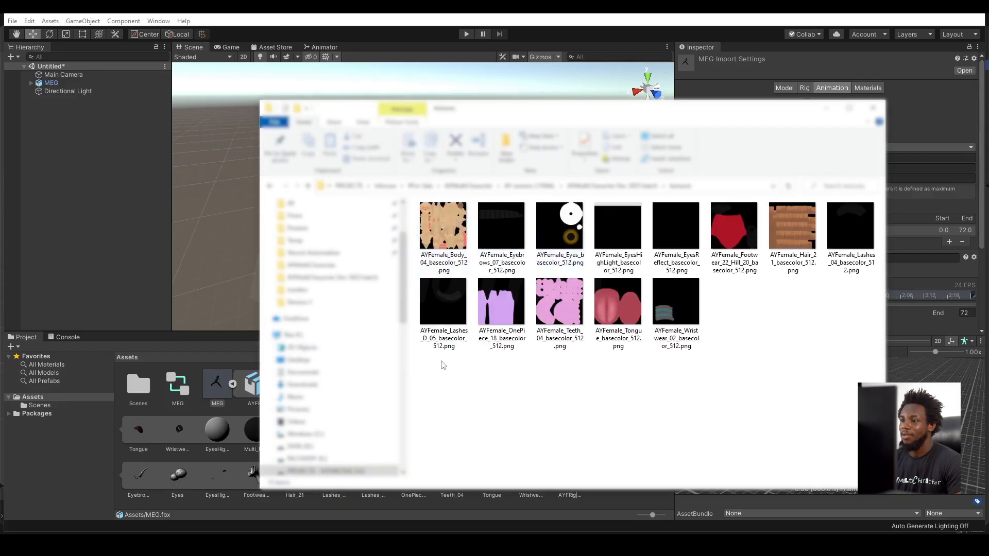
left_click_drag(435, 382, 859, 215)
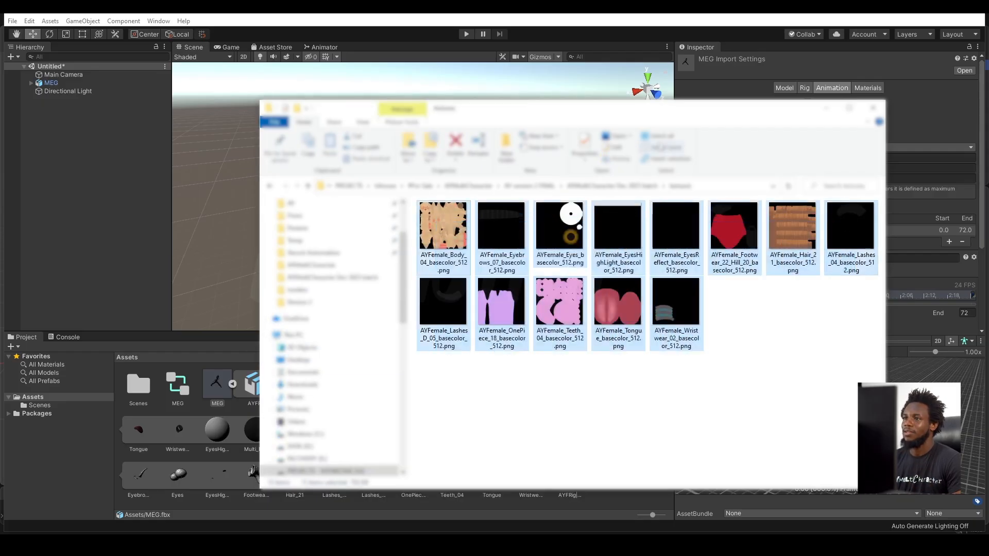
left_click_drag(520, 112, 788, 92)
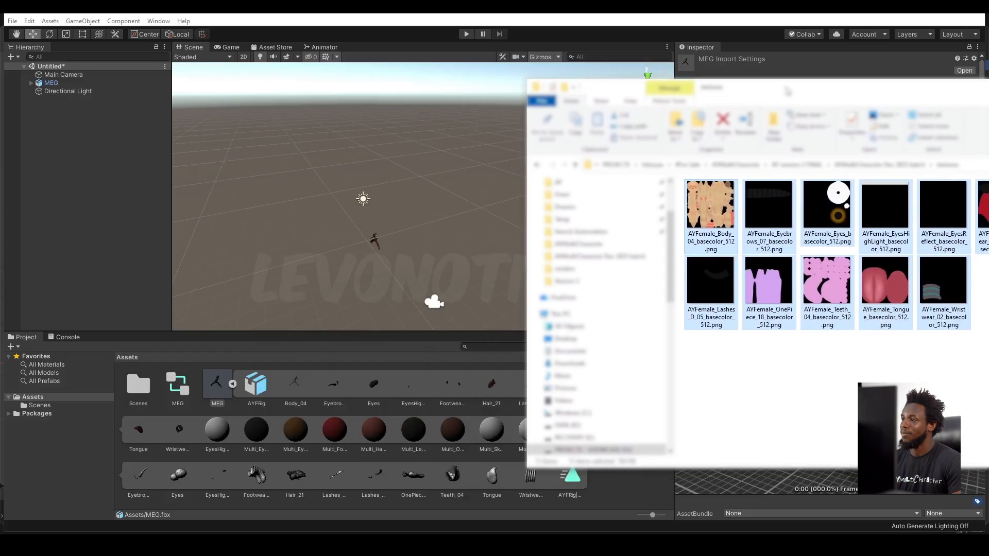
left_click_drag(709, 195, 607, 502)
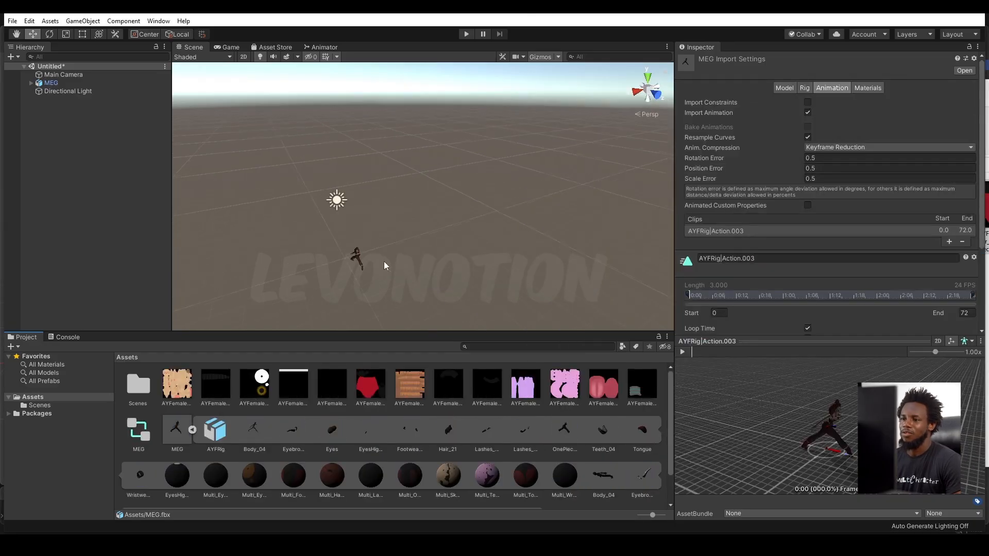
Examine the textured MEG character up close in the scene
middle_click_drag(392, 282, 490, 166)
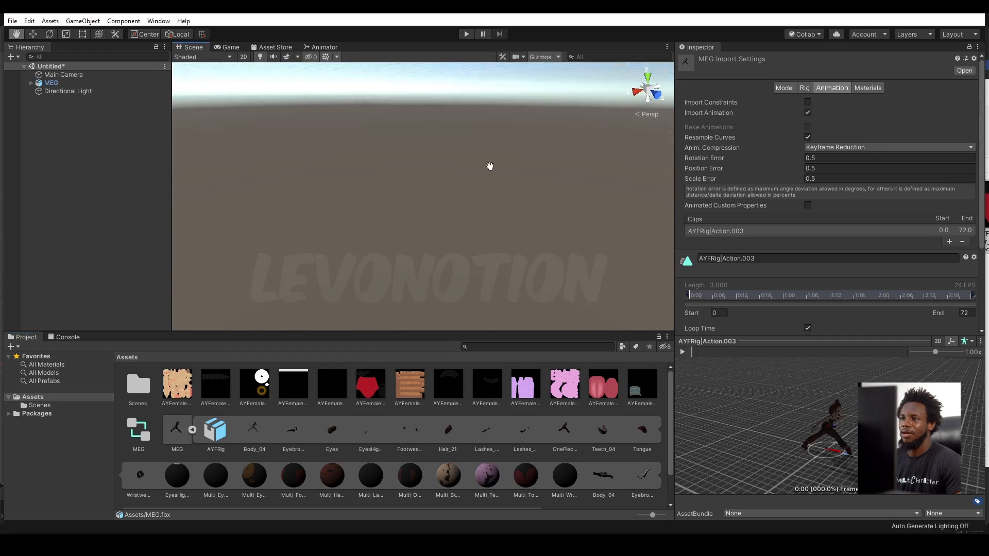
middle_click_drag(436, 245, 446, 231)
scroll(446, 229, "down", 5)
middle_click_drag(563, 194, 418, 229)
scroll(418, 228, "up", 8)
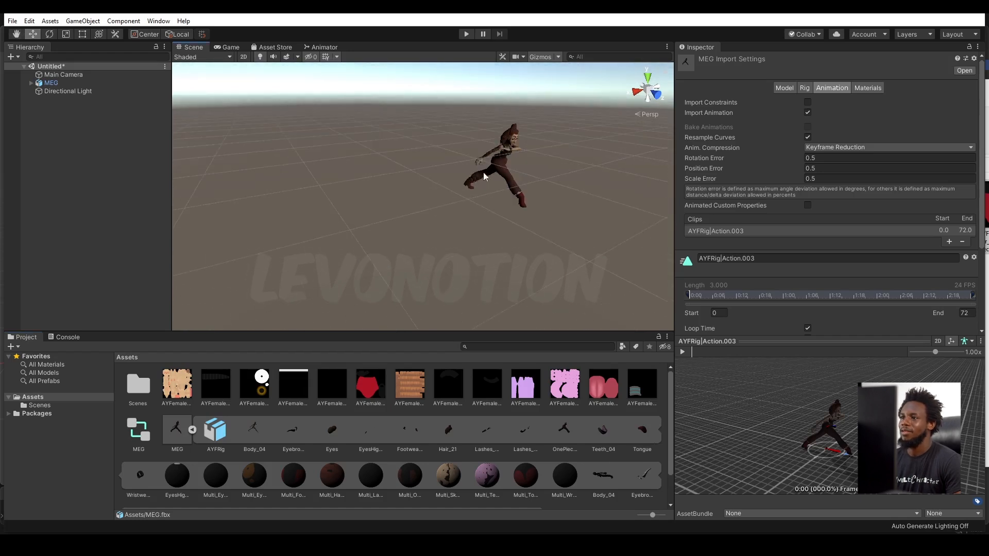
middle_click_drag(537, 169, 457, 198)
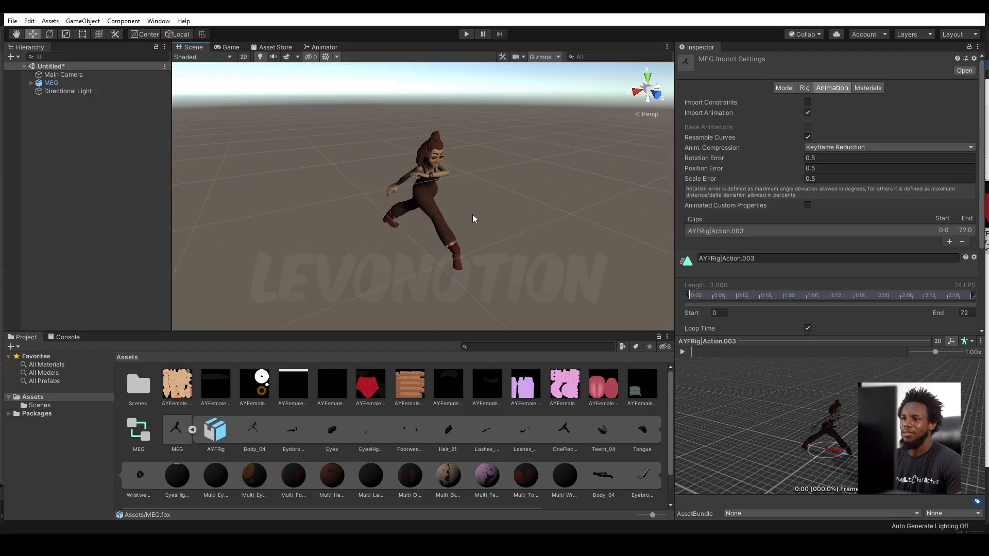